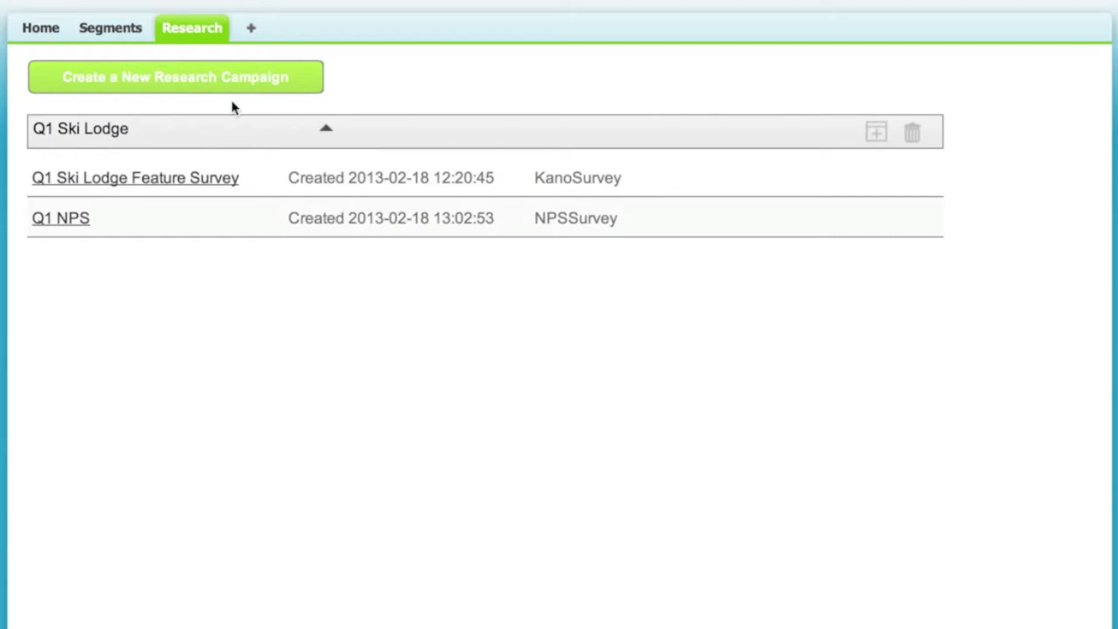
Step: Create a new customer segment named "Males in Colorado"
{"action": "left_click", "coordinate": [124, 34]}
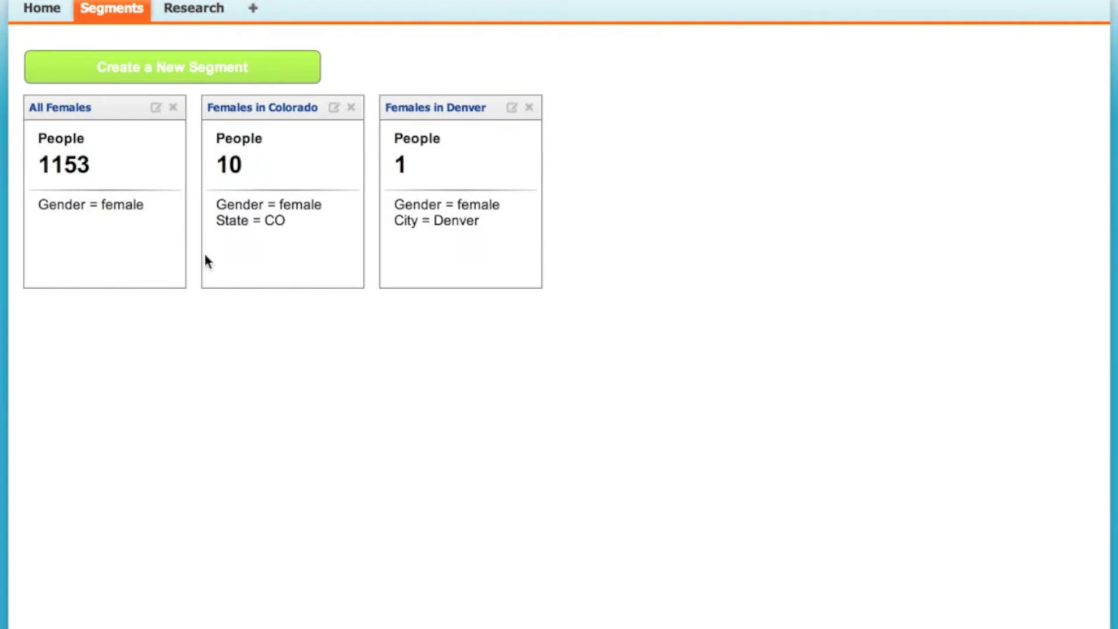
{"action": "left_click", "coordinate": [167, 79]}
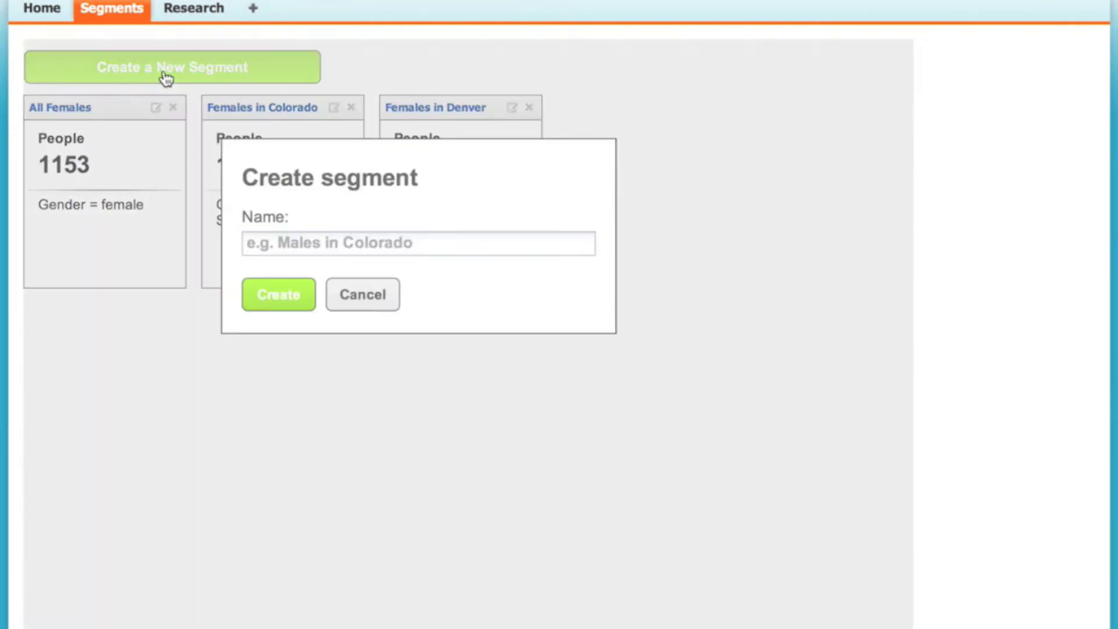
{"action": "left_click", "coordinate": [398, 245]}
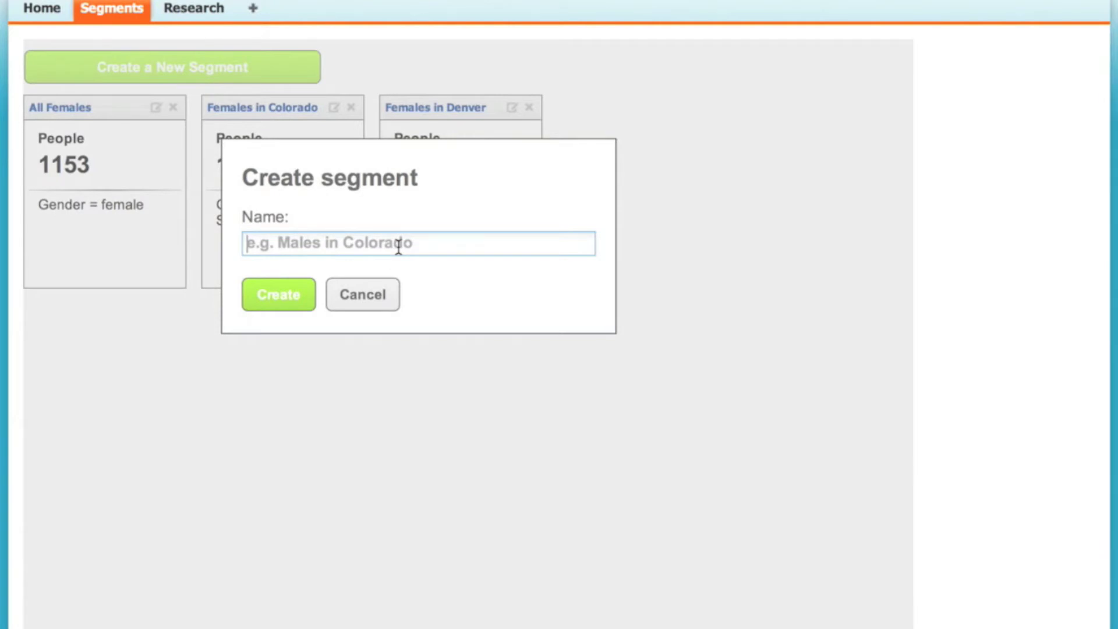
{"action": "type", "text": "Mal"}
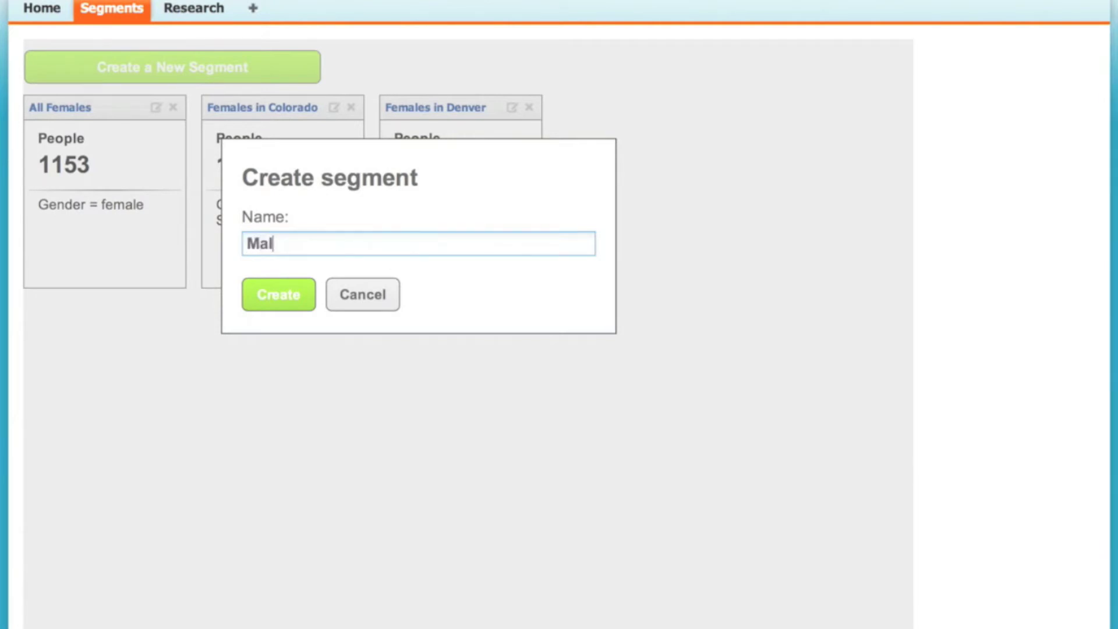
{"action": "type", "text": "es in Colorado"}
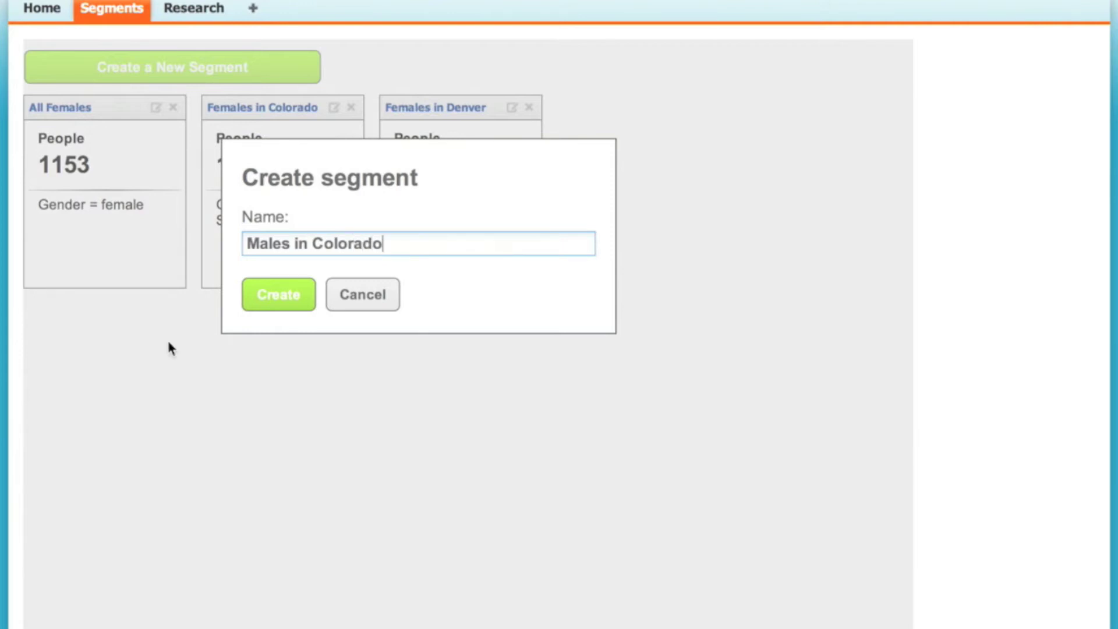
{"action": "left_click", "coordinate": [277, 305]}
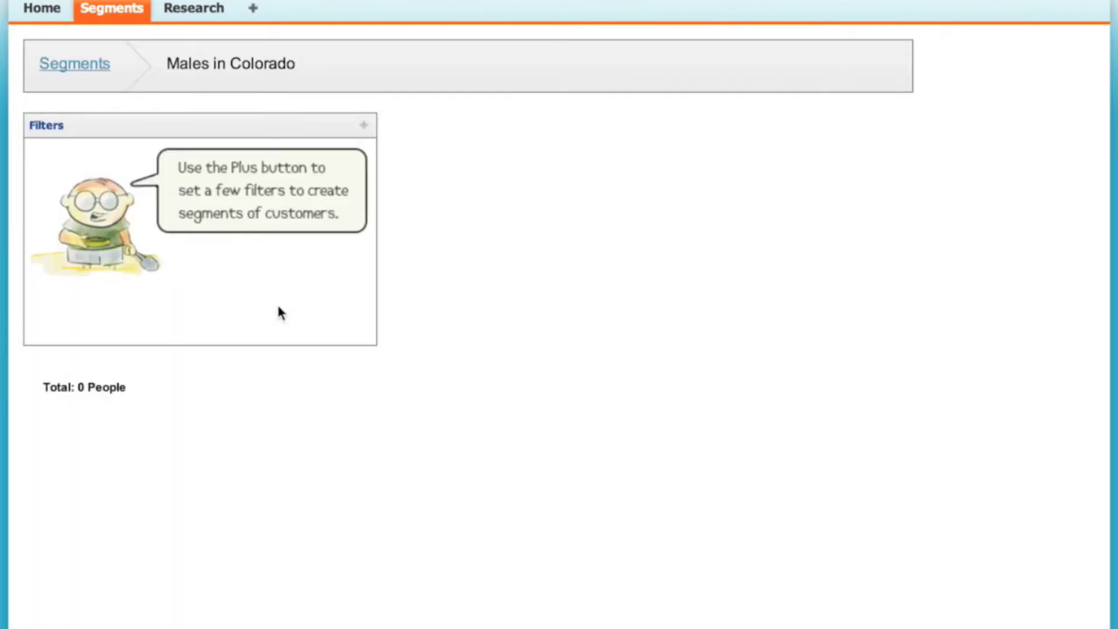
Step: Add a filter to the Males in Colorado segment where Gender equals male
{"action": "left_click", "coordinate": [364, 126]}
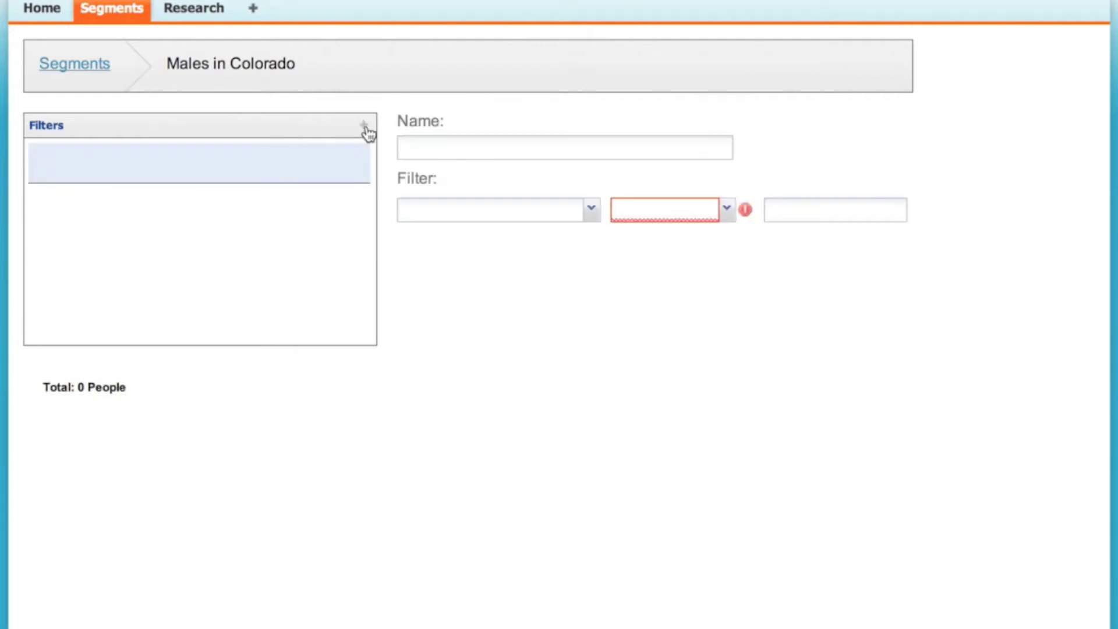
{"action": "left_click", "coordinate": [592, 210]}
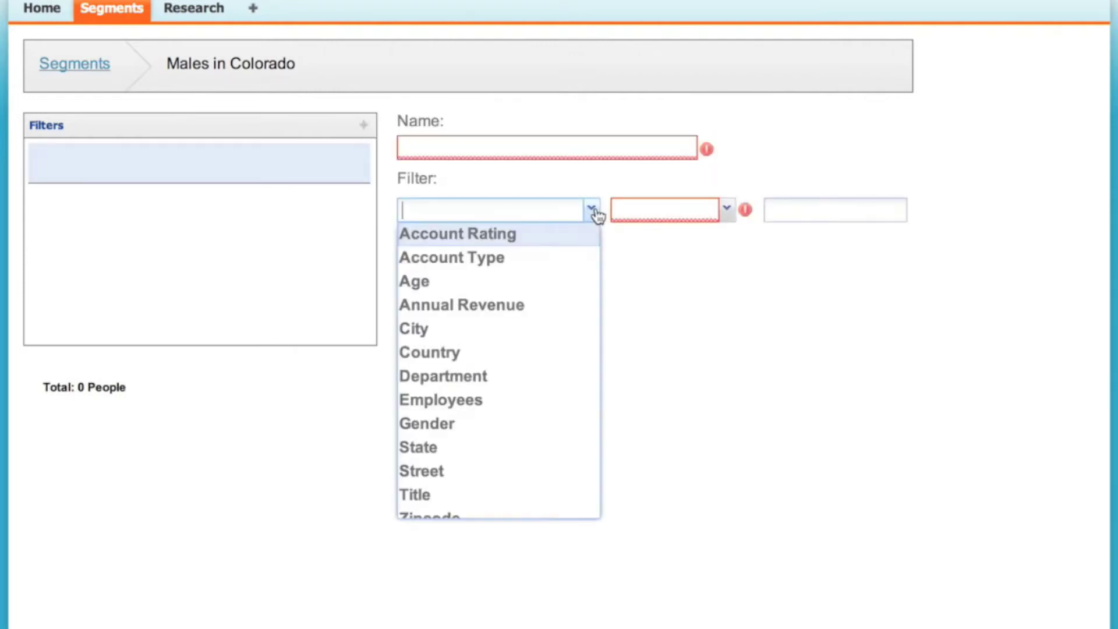
{"action": "left_click", "coordinate": [437, 423]}
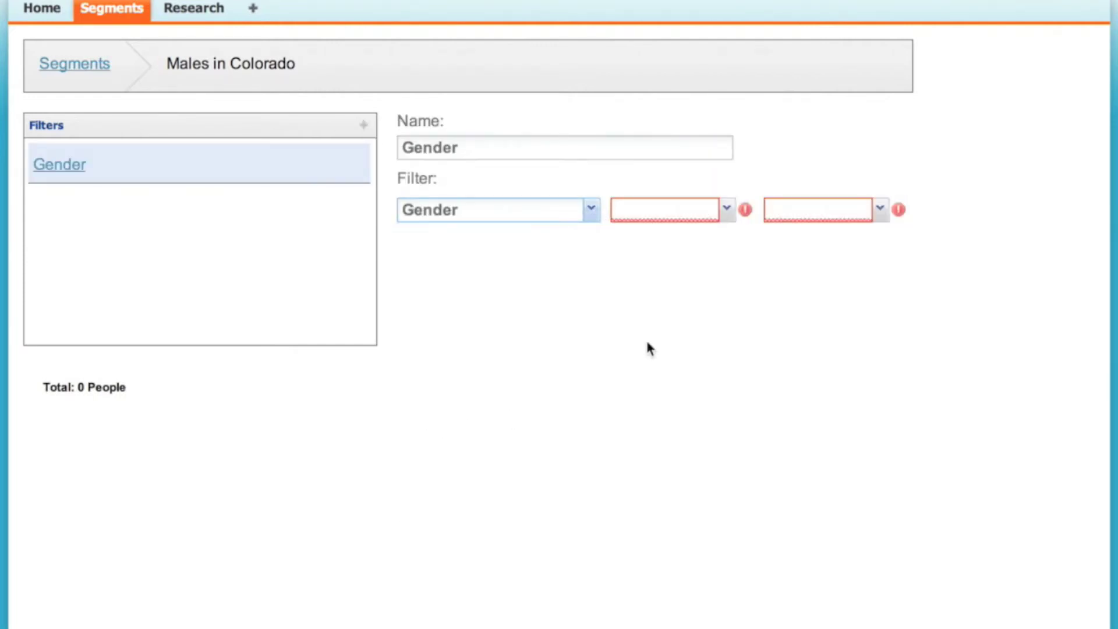
{"action": "left_click", "coordinate": [727, 210]}
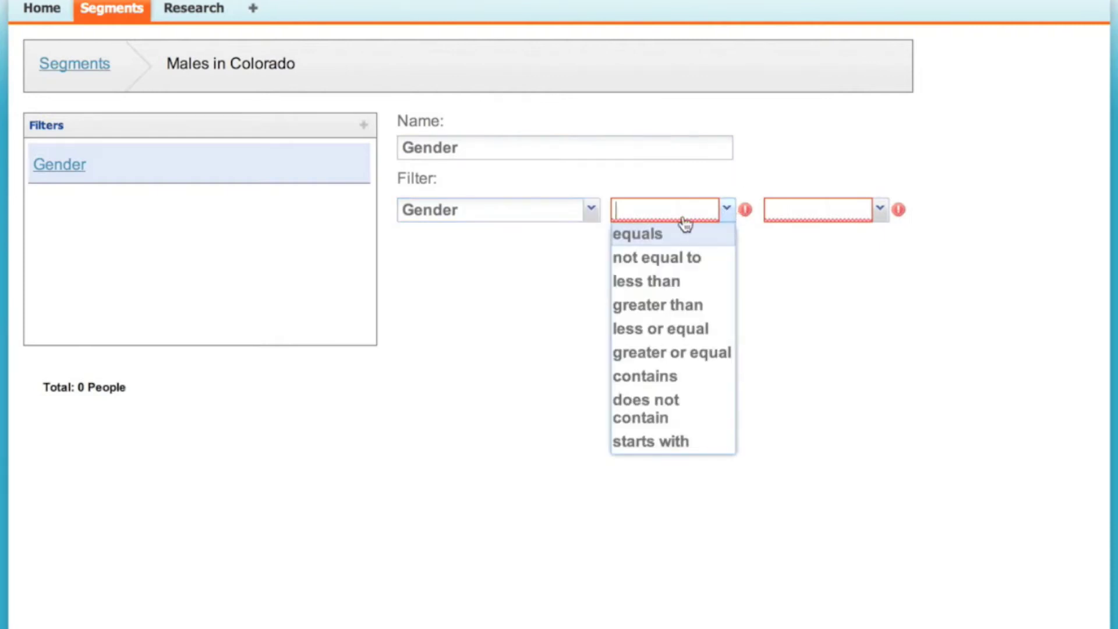
{"action": "left_click", "coordinate": [626, 237]}
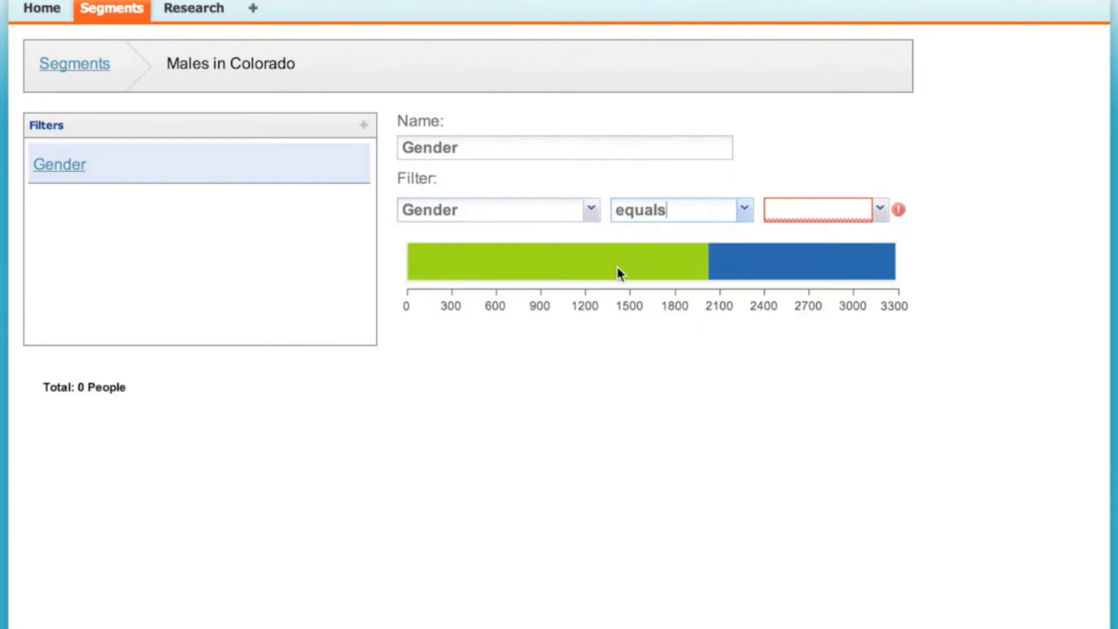
{"action": "mouse_move", "coordinate": [538, 277]}
{"action": "left_click", "coordinate": [879, 210]}
{"action": "left_click", "coordinate": [797, 239]}
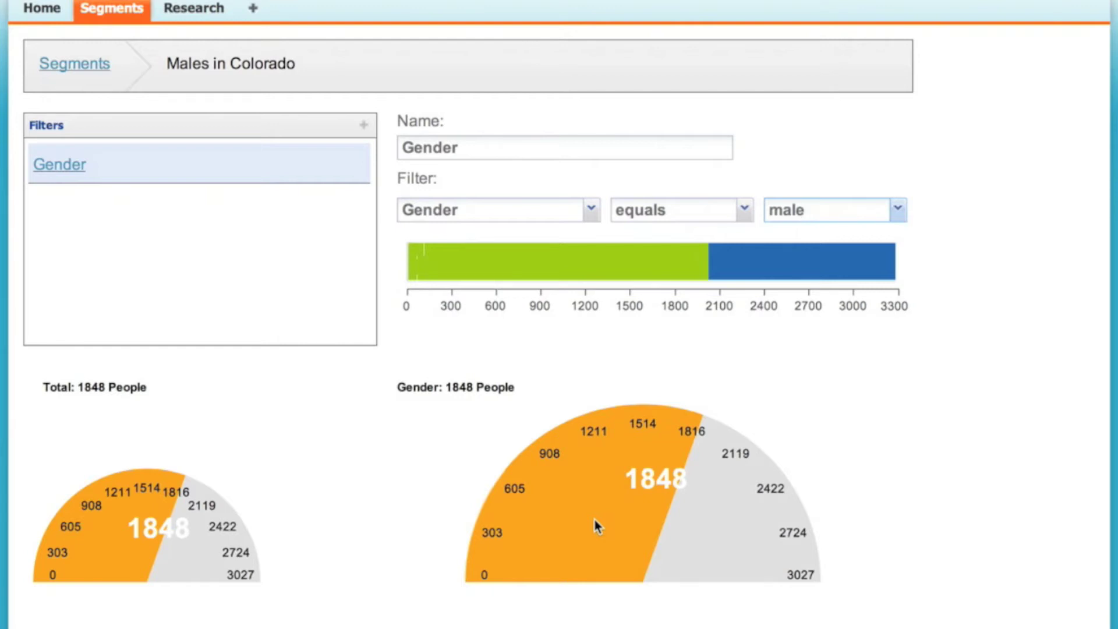
Step: Add a second filter to the Males in Colorado segment where State equals CO
{"action": "left_click", "coordinate": [364, 127]}
{"action": "left_click", "coordinate": [572, 215]}
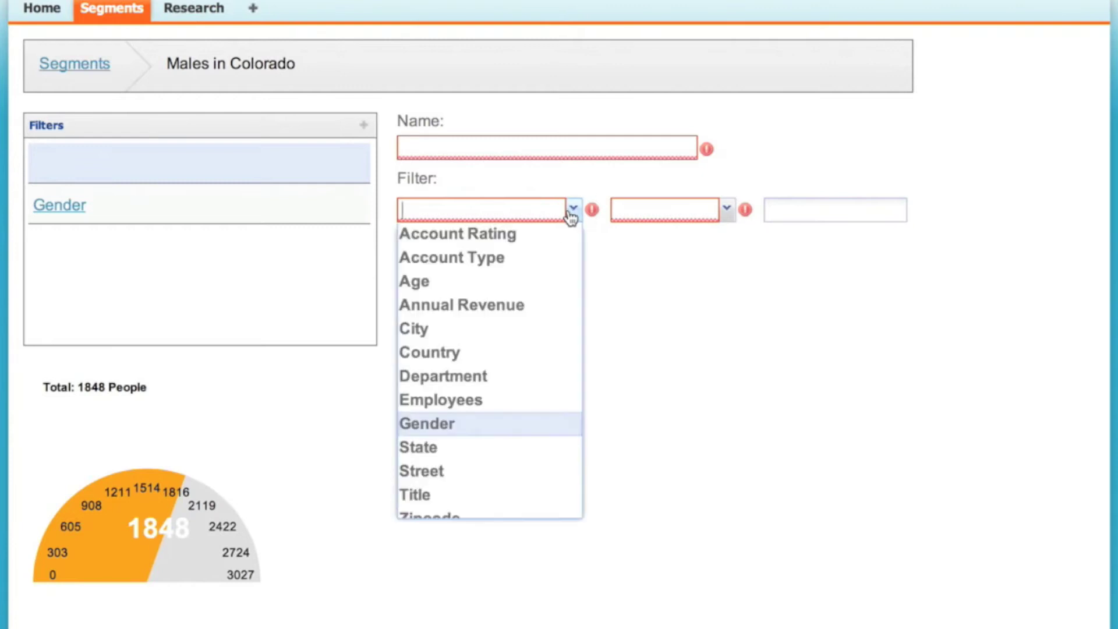
{"action": "left_click", "coordinate": [431, 449]}
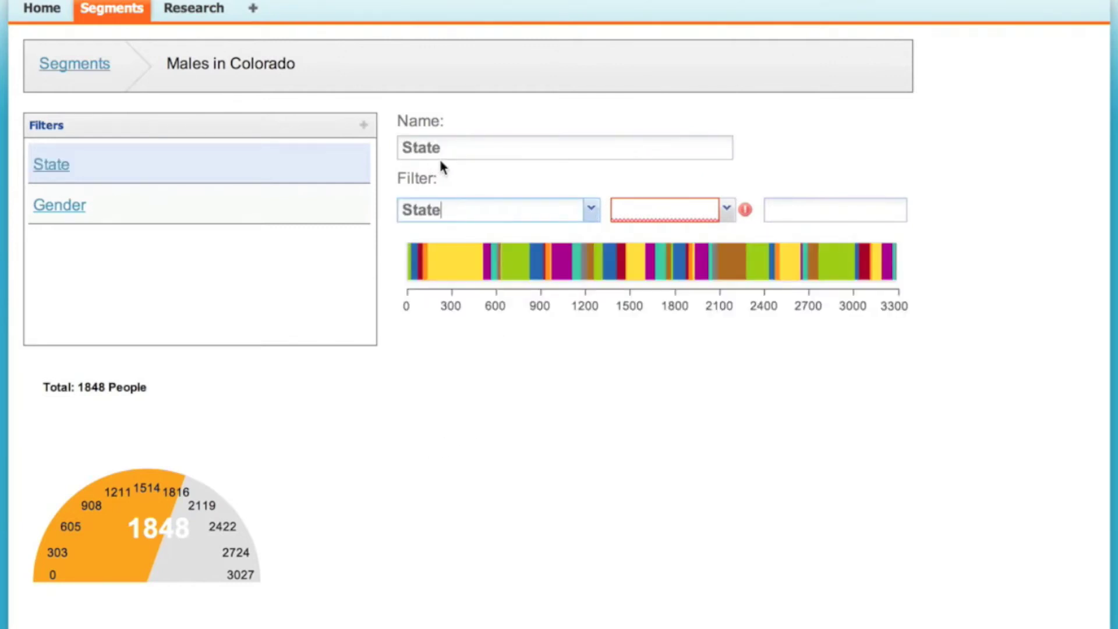
{"action": "left_click", "coordinate": [726, 217]}
{"action": "left_click", "coordinate": [655, 232]}
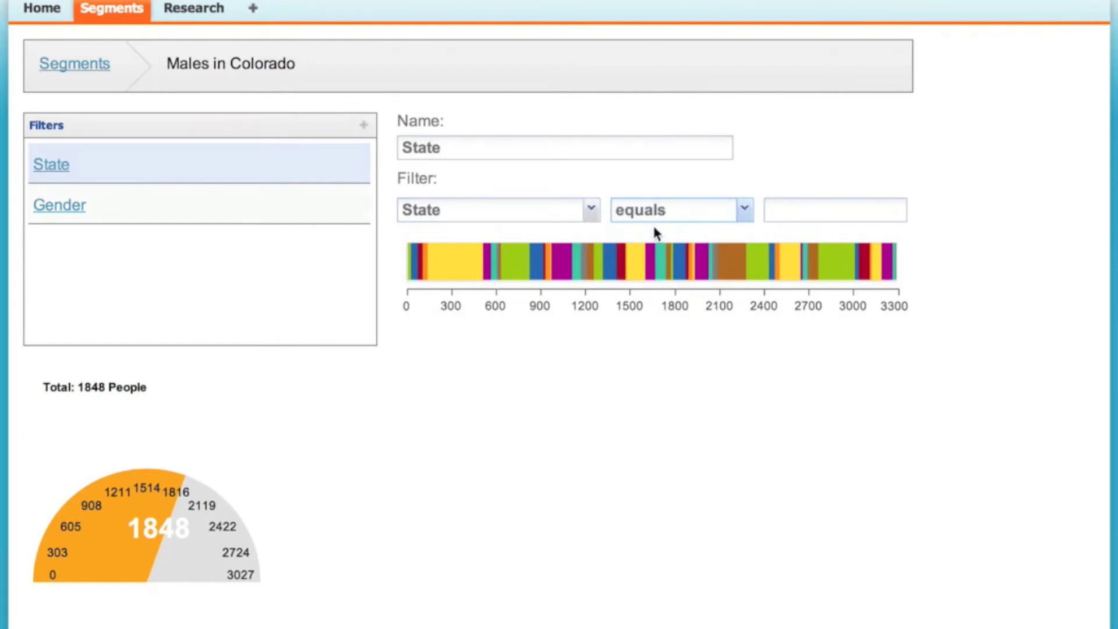
{"action": "mouse_move", "coordinate": [464, 262]}
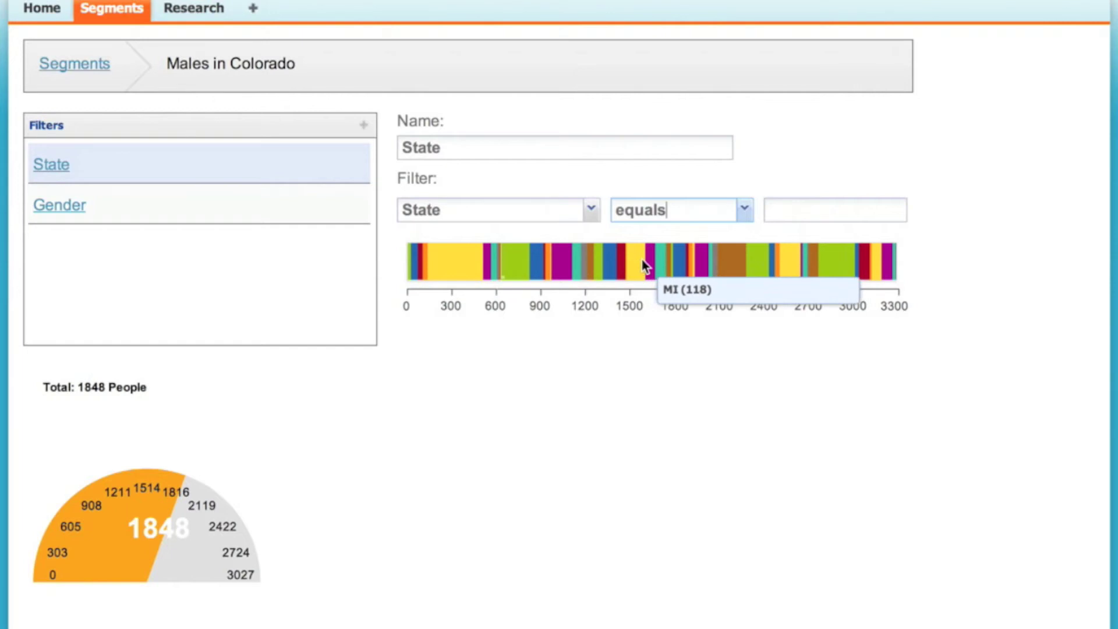
{"action": "left_click", "coordinate": [787, 209]}
{"action": "type", "text": "CO"}
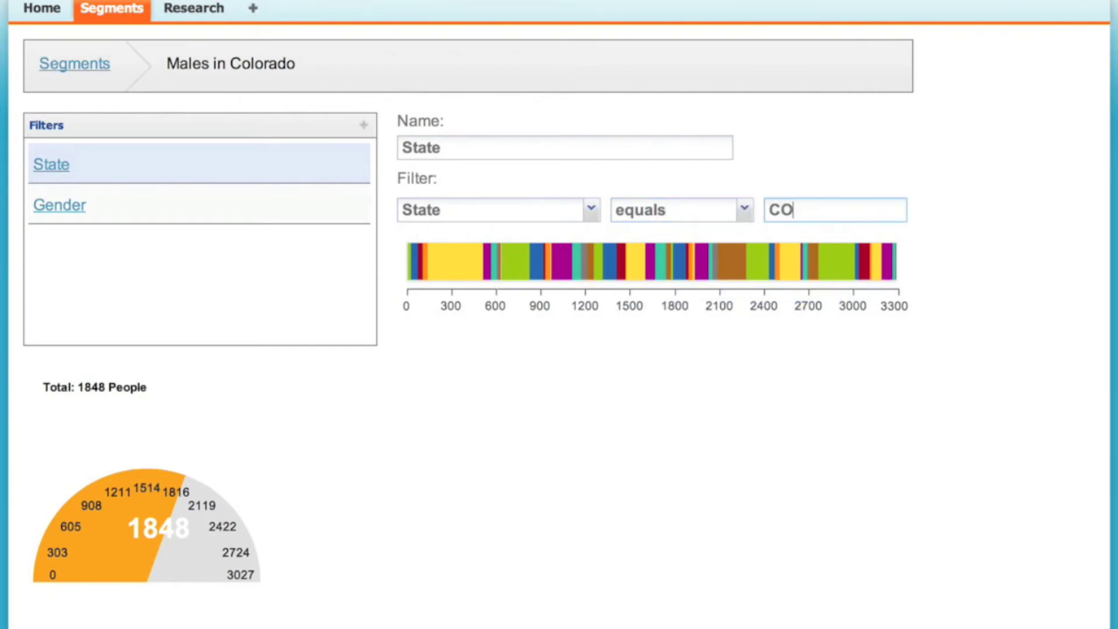
{"action": "left_click", "coordinate": [709, 142]}
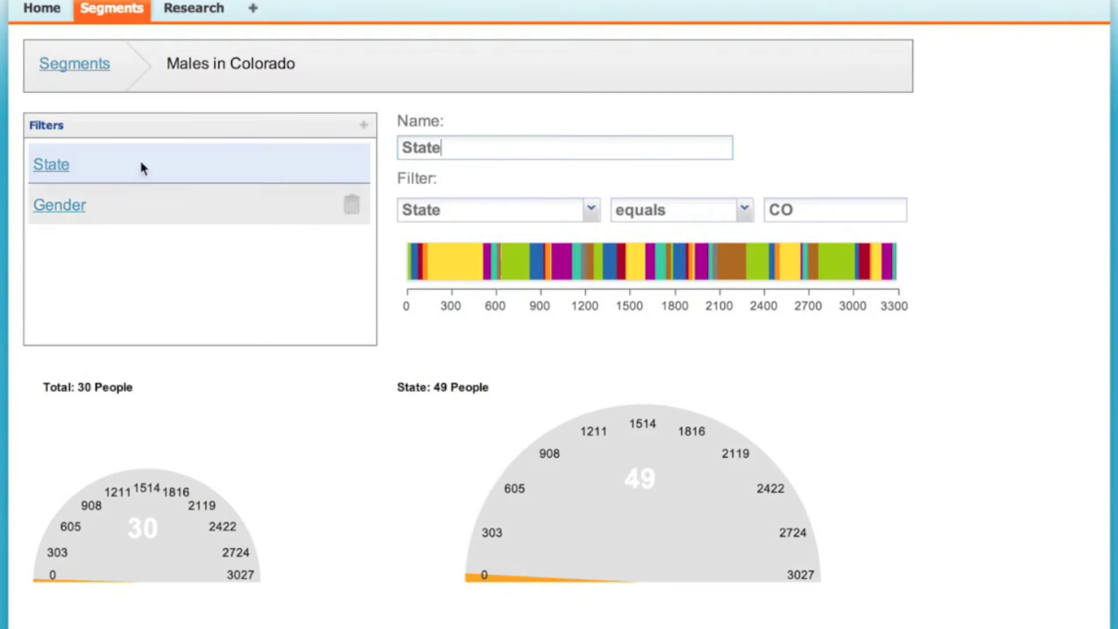
Step: Leave the segment and open the Q1 Ski Lodge Feature Survey from the research campaigns for editing
{"action": "left_click", "coordinate": [94, 62]}
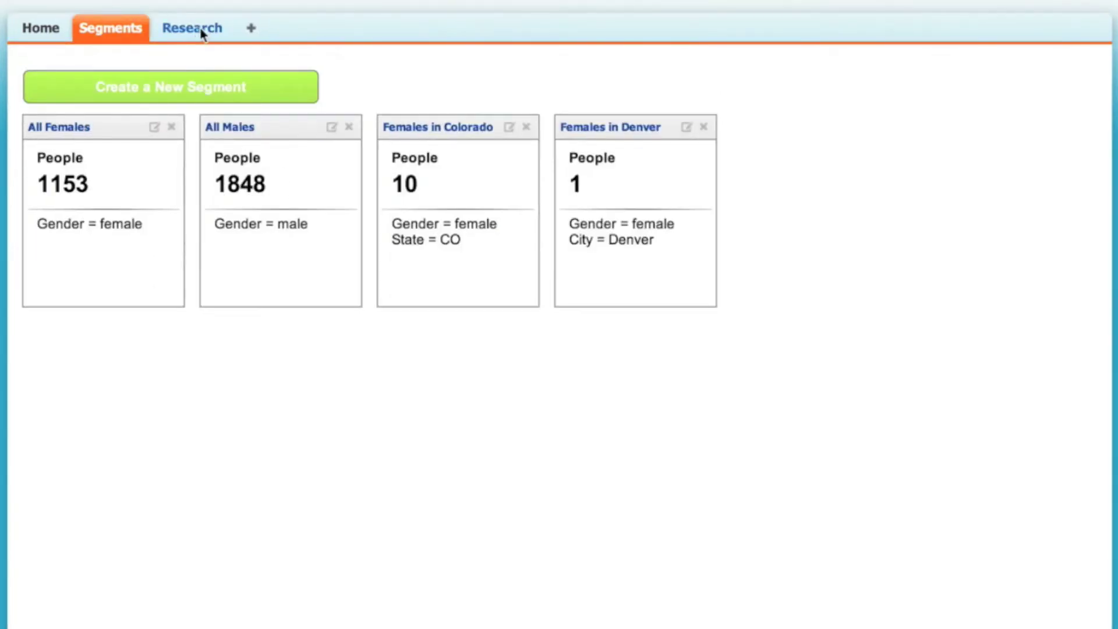
{"action": "left_click", "coordinate": [201, 29]}
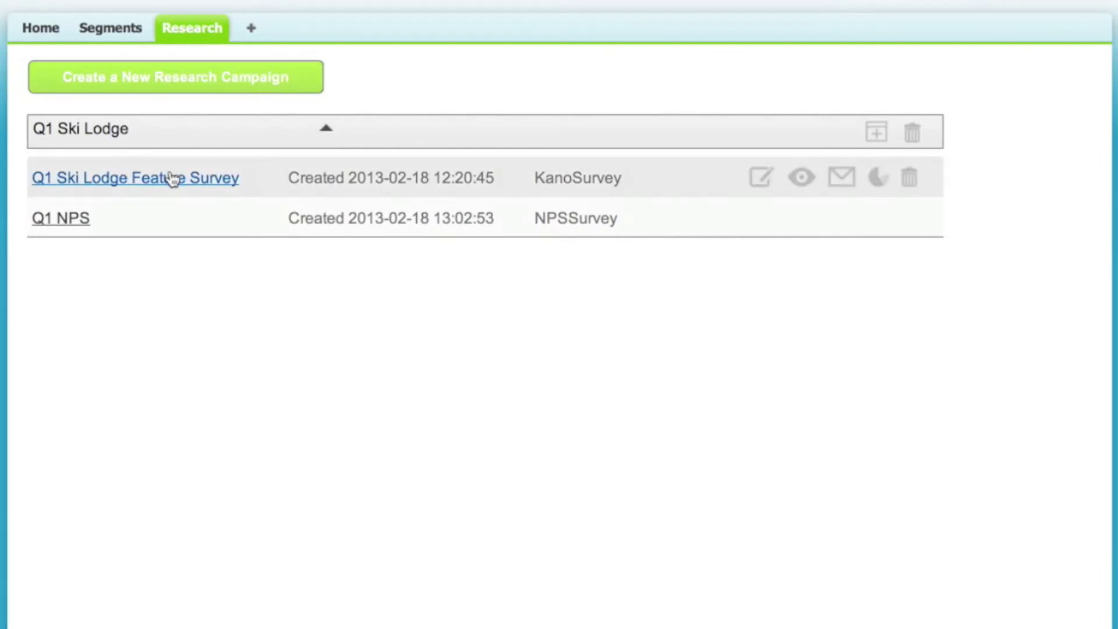
{"action": "left_click", "coordinate": [763, 178]}
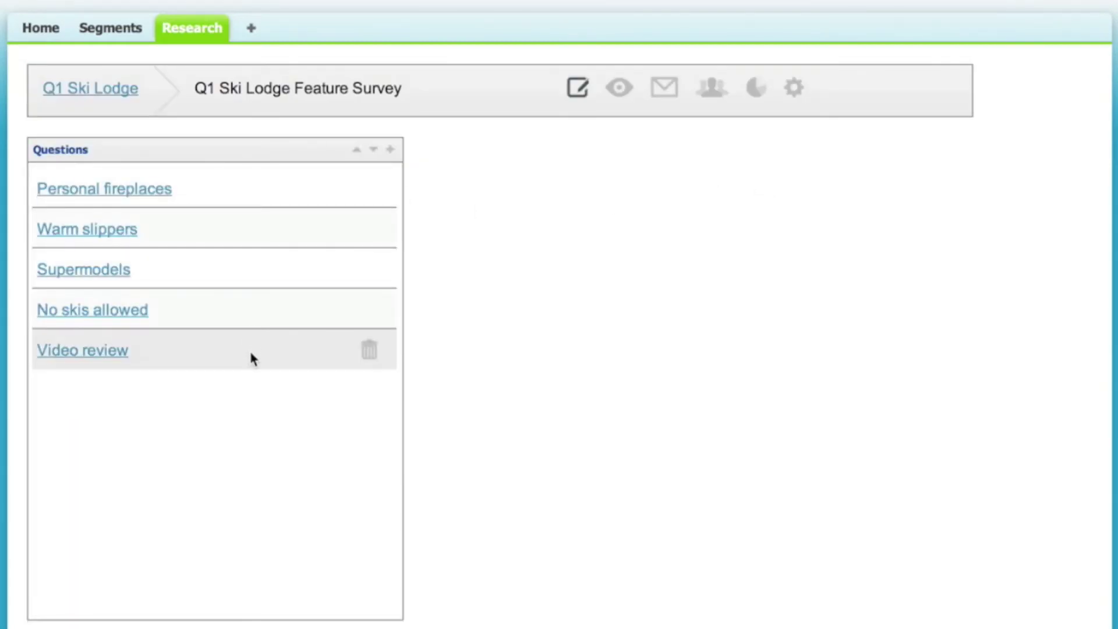
Step: Review the wording of each survey question, from Personal fireplaces through Video review
{"action": "left_click", "coordinate": [252, 193]}
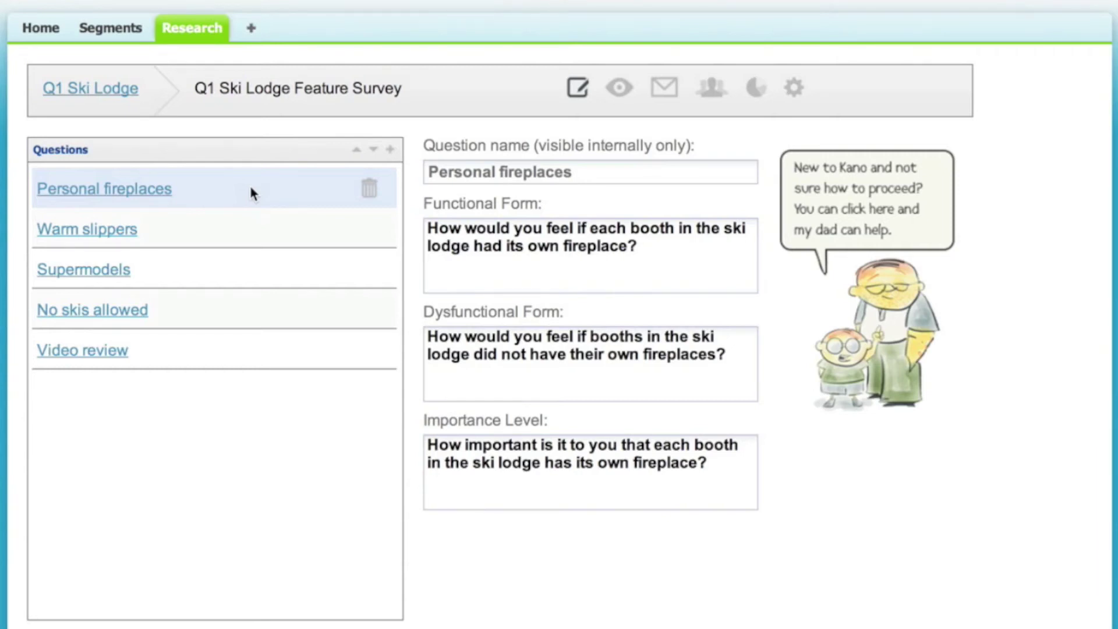
{"action": "left_click", "coordinate": [243, 228]}
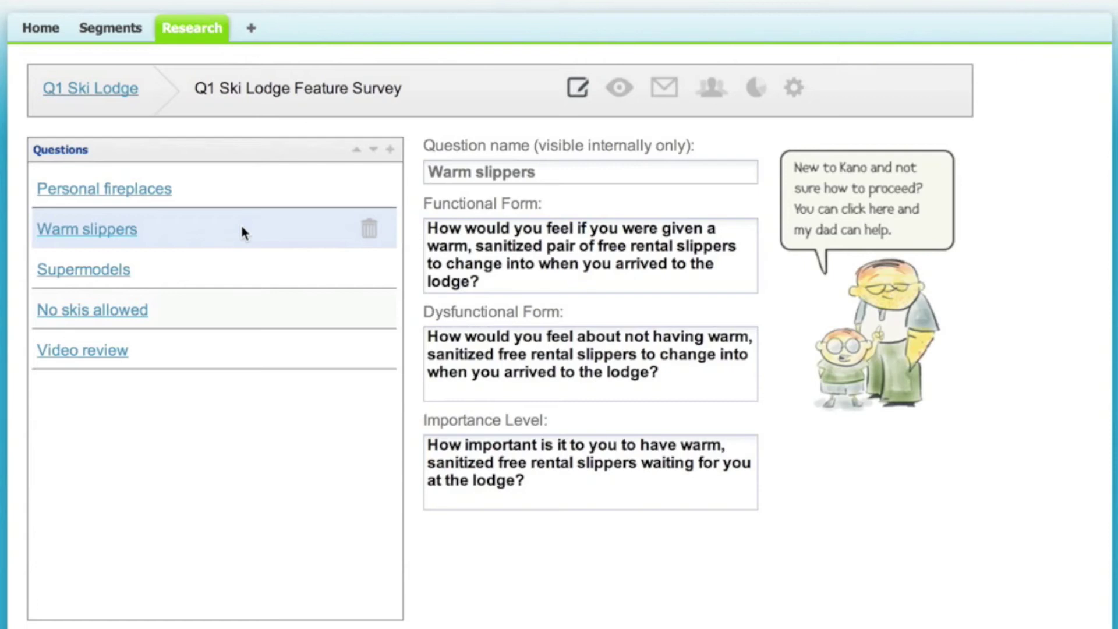
{"action": "left_click", "coordinate": [243, 275]}
{"action": "left_click", "coordinate": [257, 321]}
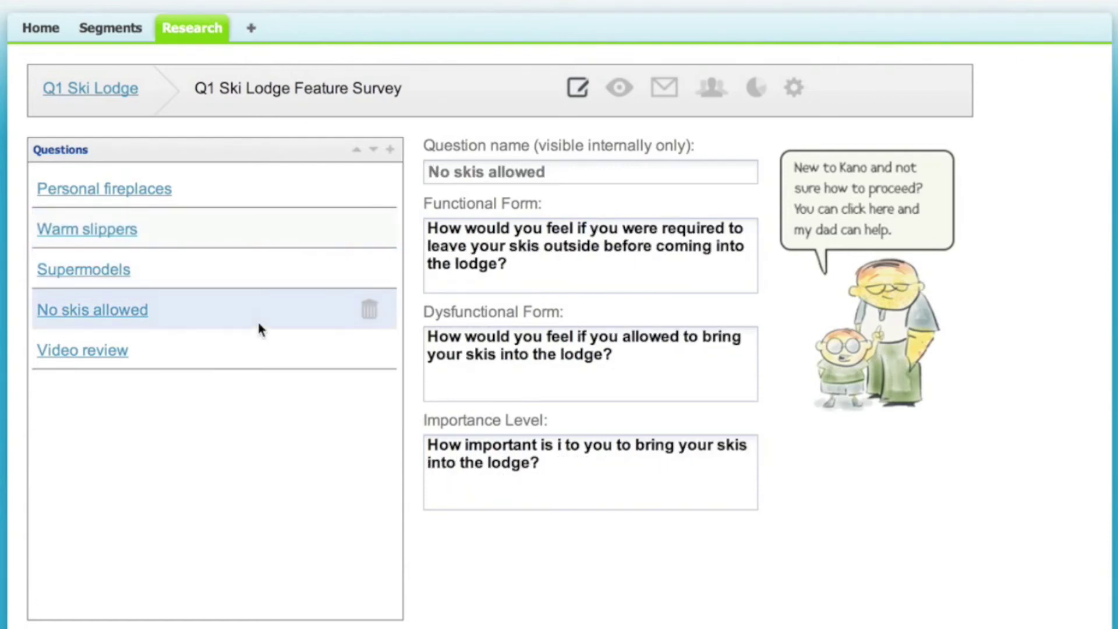
{"action": "left_click", "coordinate": [260, 336]}
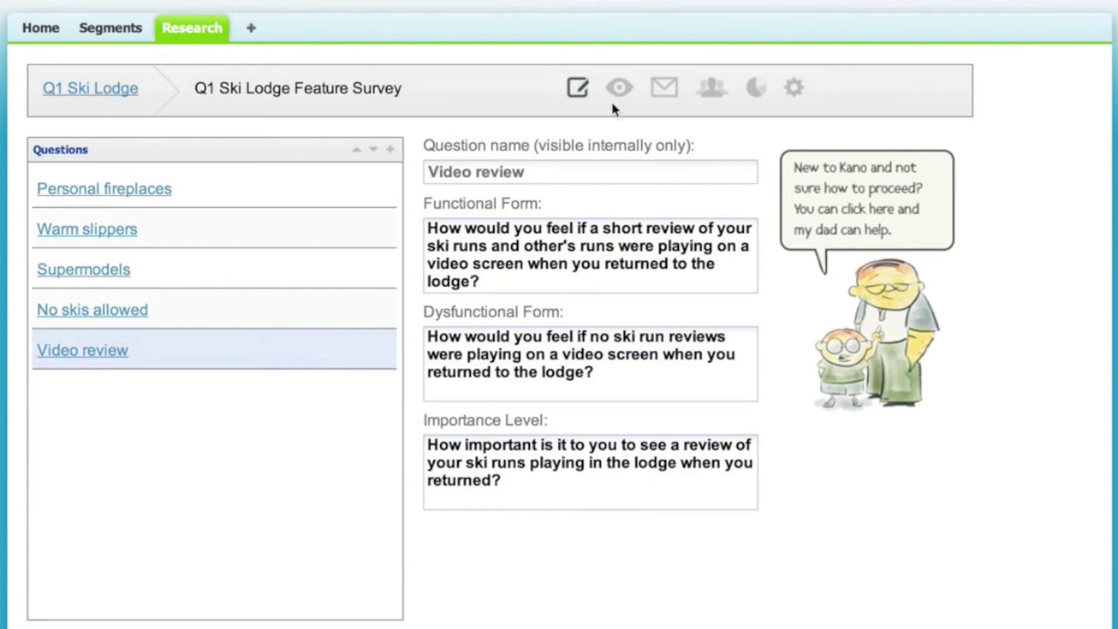
Step: Preview the feature survey as respondents see it, paging from the first question to the third
{"action": "left_click", "coordinate": [622, 87]}
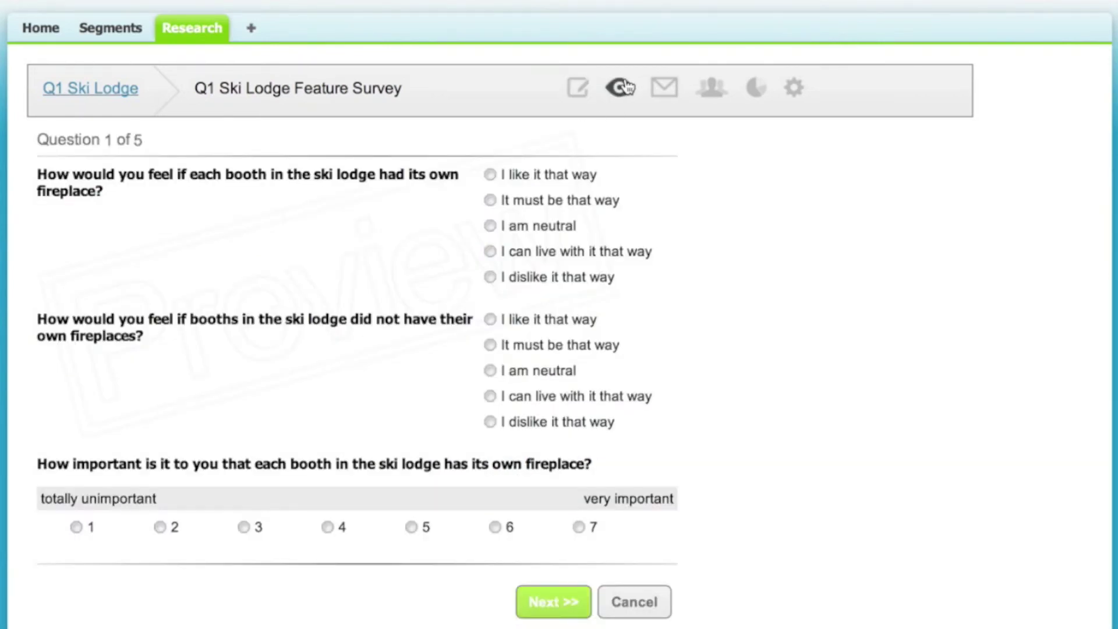
{"action": "left_click", "coordinate": [562, 601]}
{"action": "left_click", "coordinate": [562, 612]}
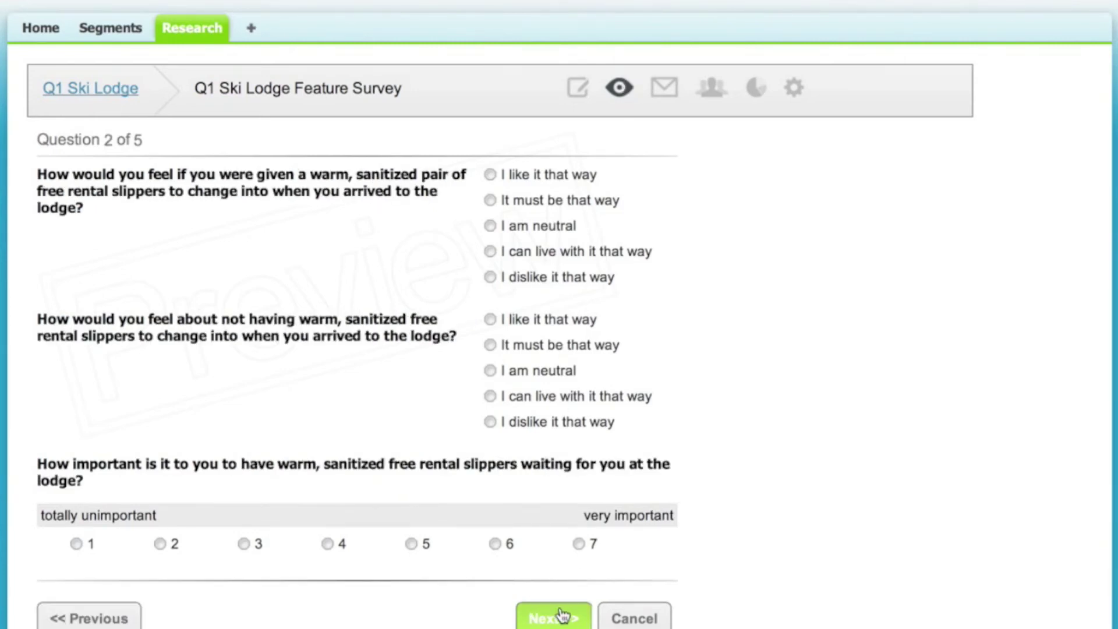
{"action": "left_click", "coordinate": [562, 617]}
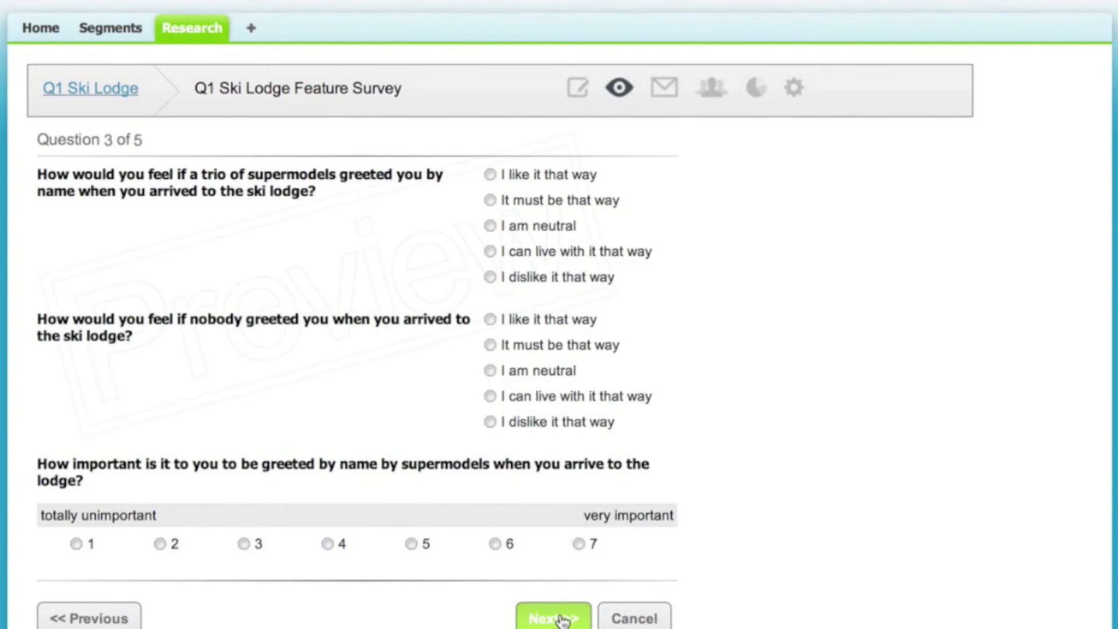
Step: Add the Females in Colorado segment to the feature survey's mailing participants
{"action": "left_click", "coordinate": [668, 89]}
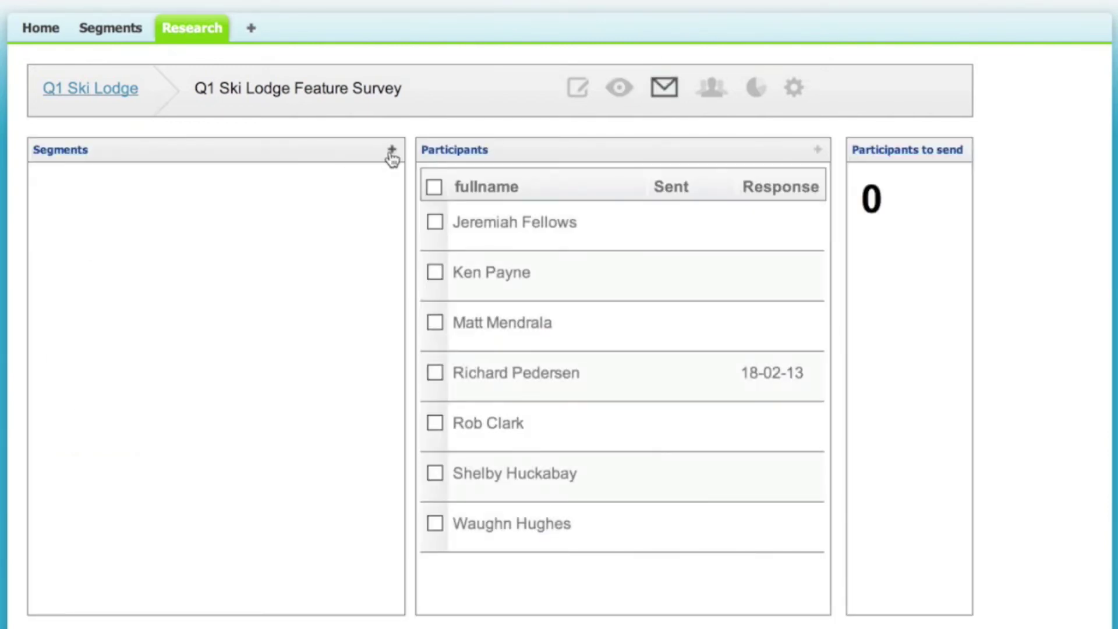
{"action": "left_click", "coordinate": [392, 150]}
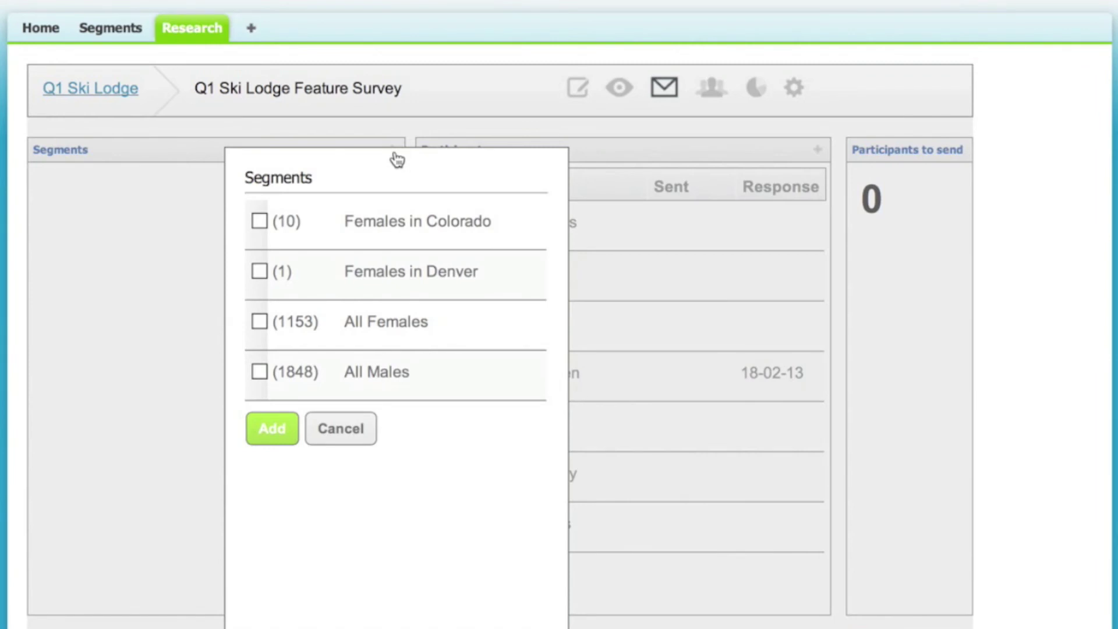
{"action": "left_click", "coordinate": [260, 220]}
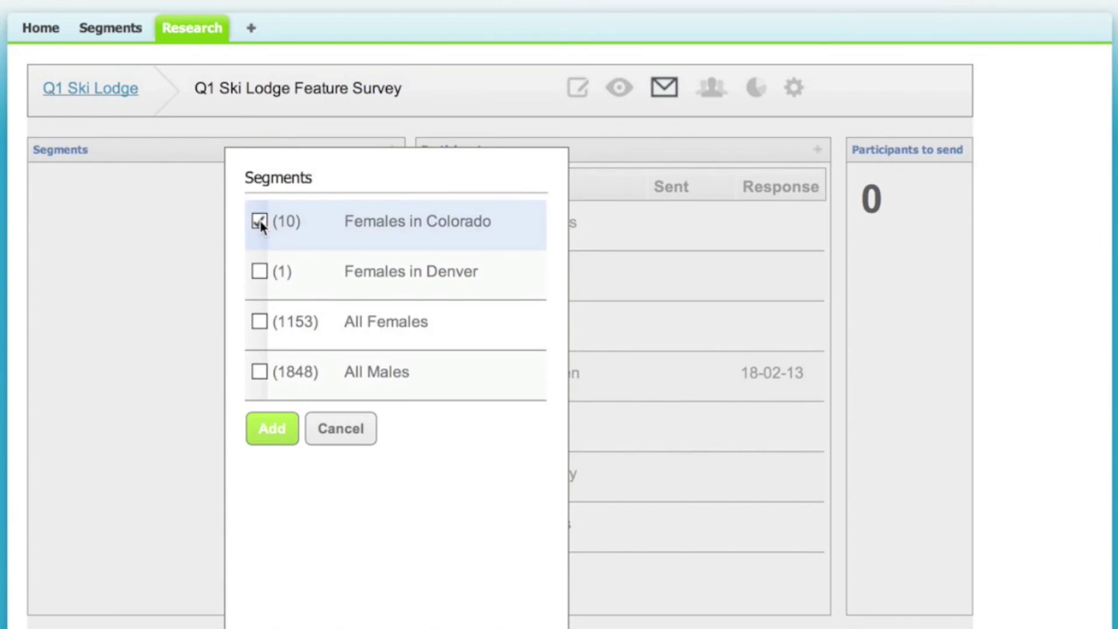
{"action": "left_click", "coordinate": [272, 438]}
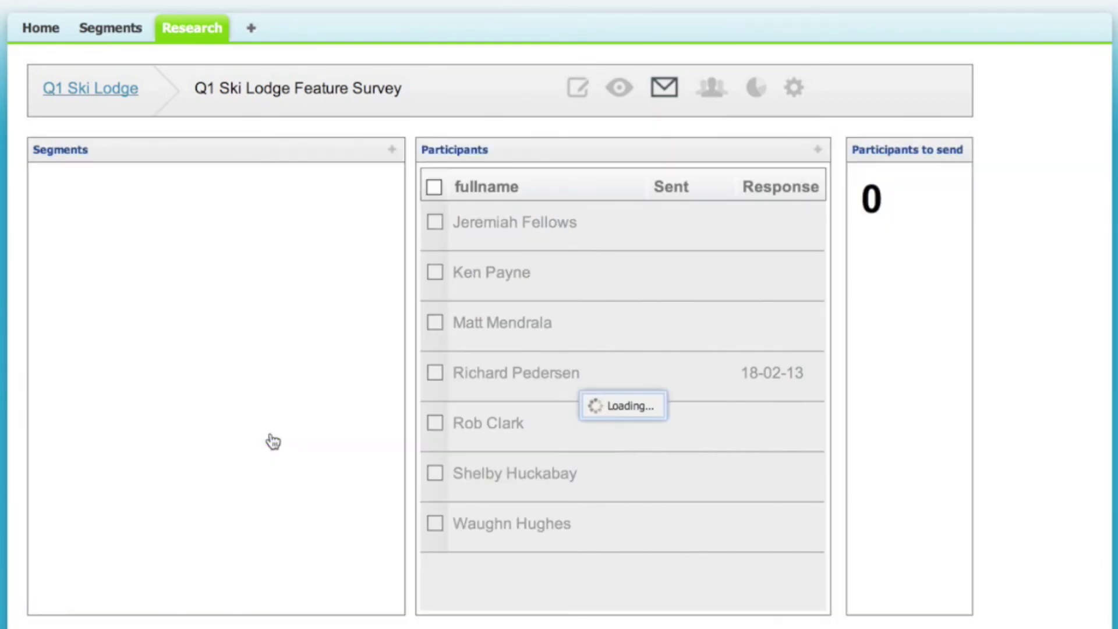
{"action": "mouse_move", "coordinate": [186, 190]}
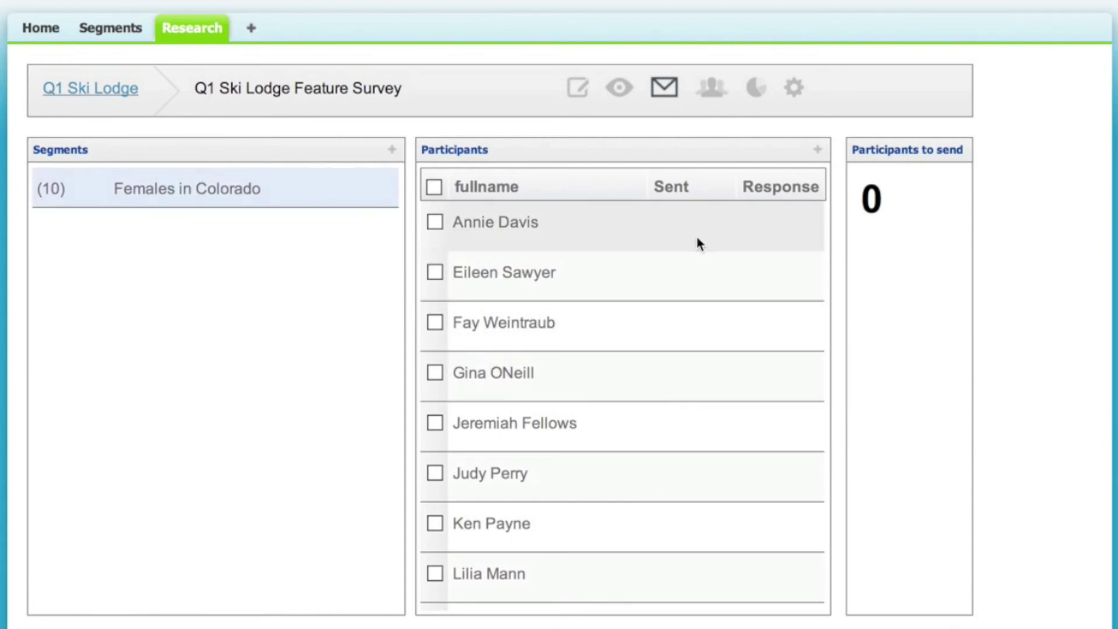
Step: Select a single participant further down the feature survey's participant list and remove that participant from the mailing
{"action": "scroll", "coordinate": [699, 242], "scroll_direction": "down", "scroll_amount": 8}
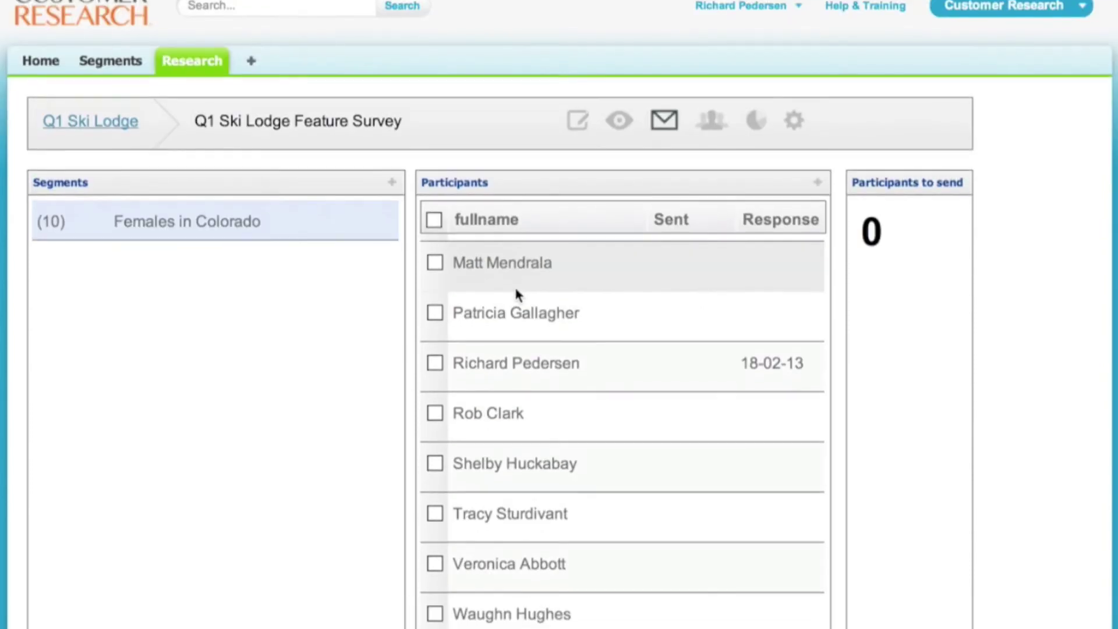
{"action": "left_click", "coordinate": [435, 217]}
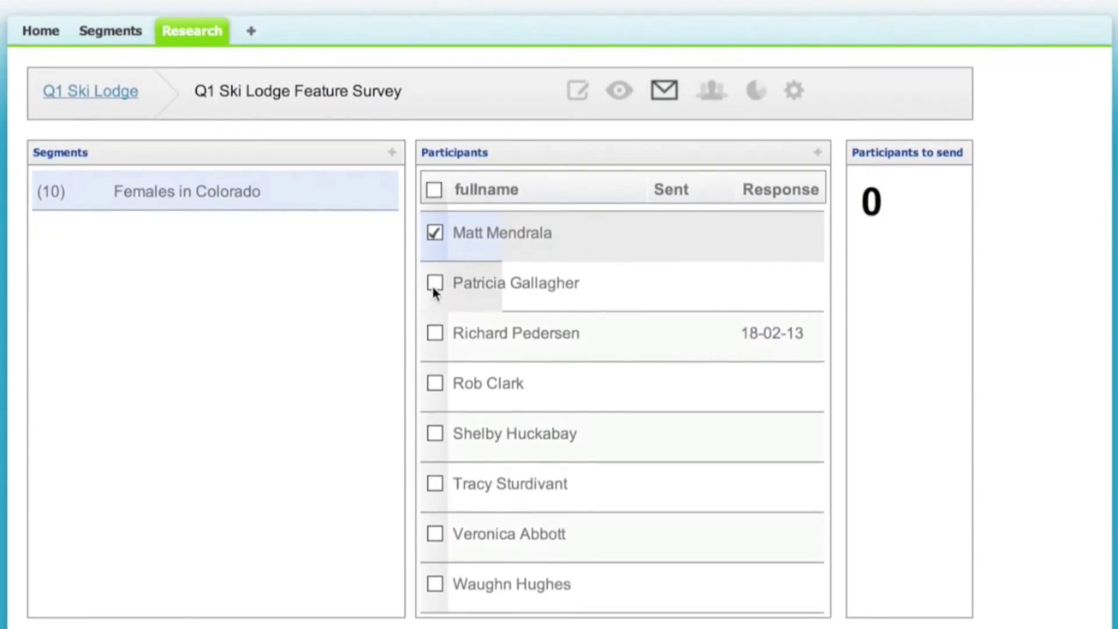
{"action": "left_click", "coordinate": [435, 249]}
{"action": "left_click", "coordinate": [438, 269]}
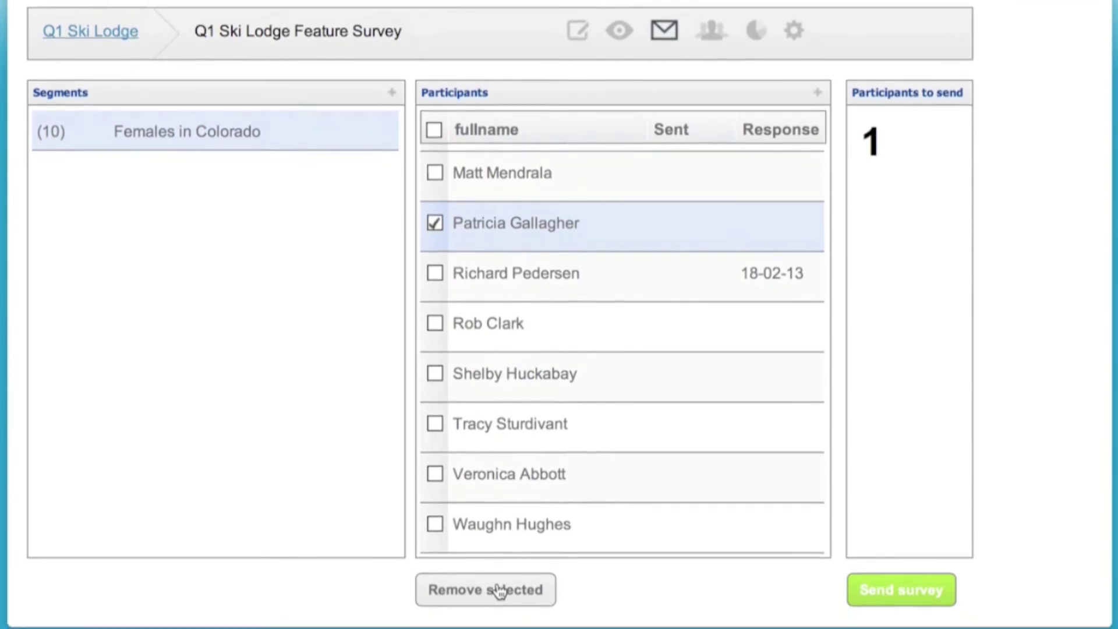
{"action": "left_click", "coordinate": [499, 596]}
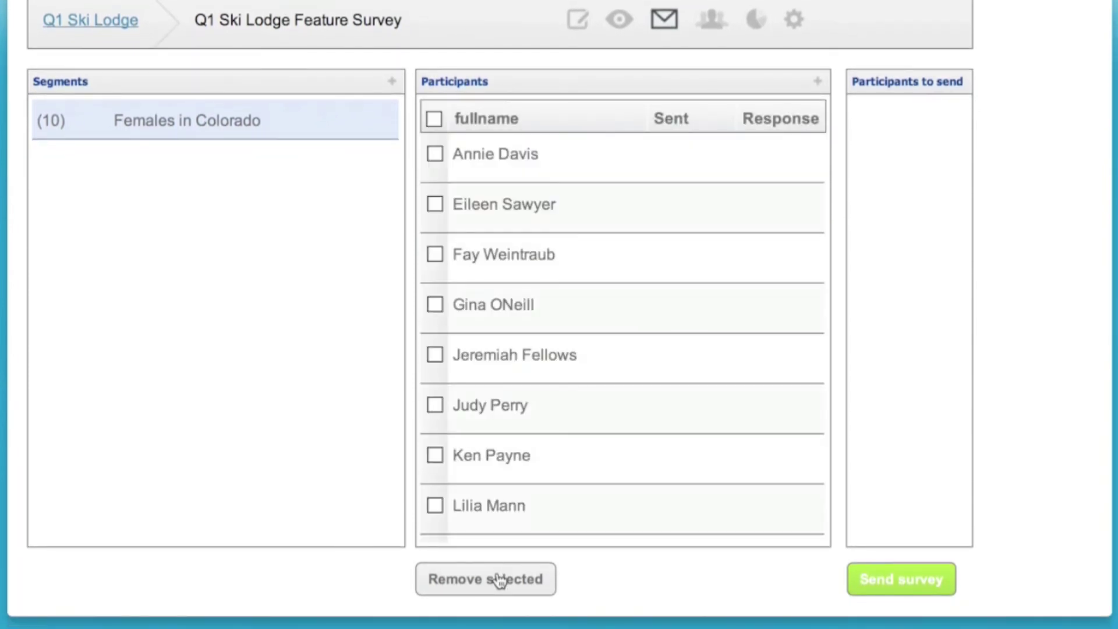
Step: Select all participants in the feature survey's mailing list and clear the whole selection again
{"action": "left_click", "coordinate": [434, 119]}
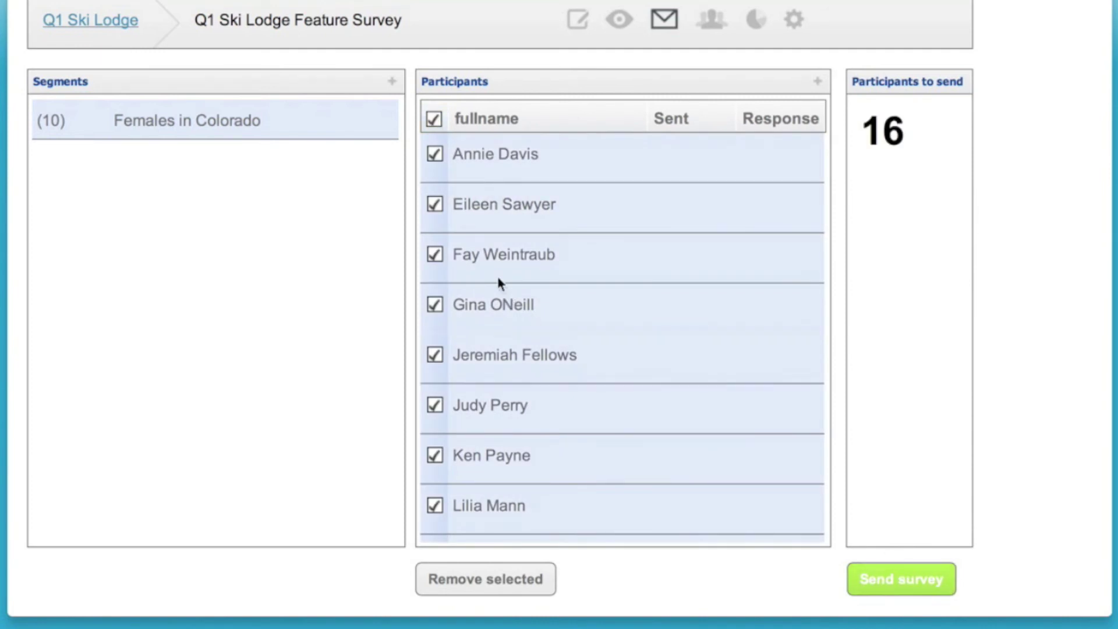
{"action": "left_click", "coordinate": [434, 120]}
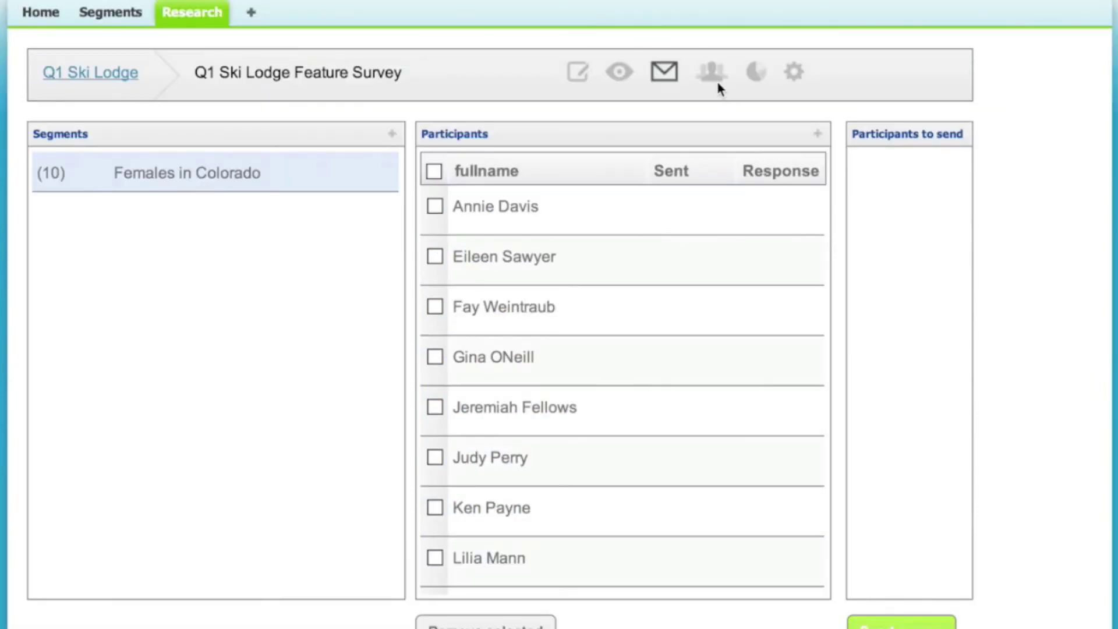
Step: Review the feature survey's submitted responses and its results as perception categories, a satisfaction scatter plot and a feature importance bar chart
{"action": "left_click", "coordinate": [713, 82]}
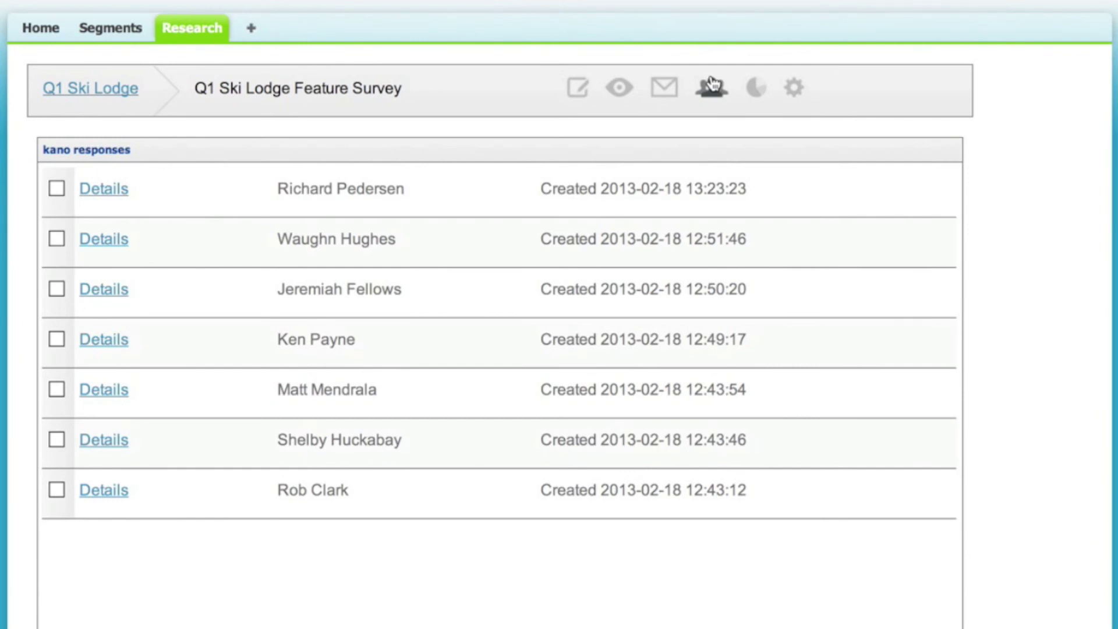
{"action": "left_click", "coordinate": [757, 89]}
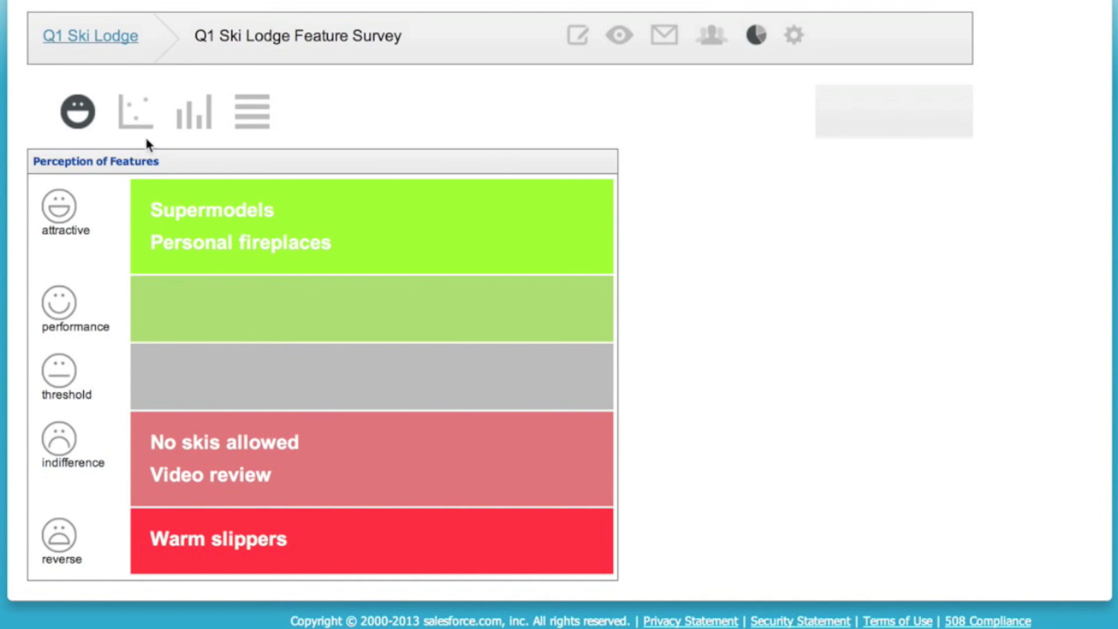
{"action": "scroll", "coordinate": [64, 43], "scroll_direction": "up", "scroll_amount": 3}
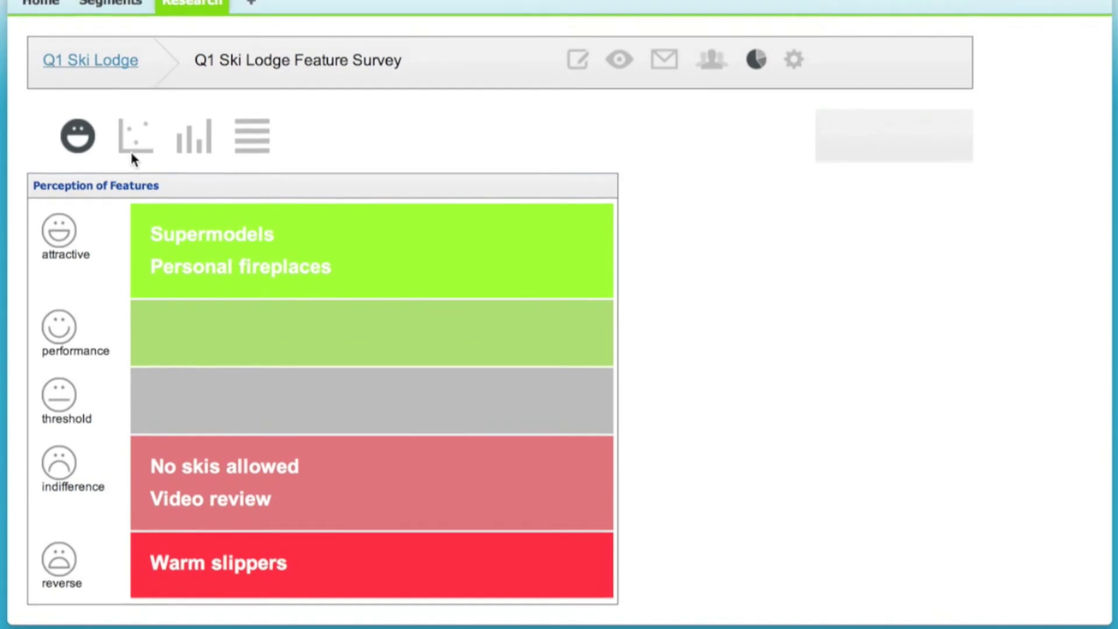
{"action": "left_click", "coordinate": [147, 179]}
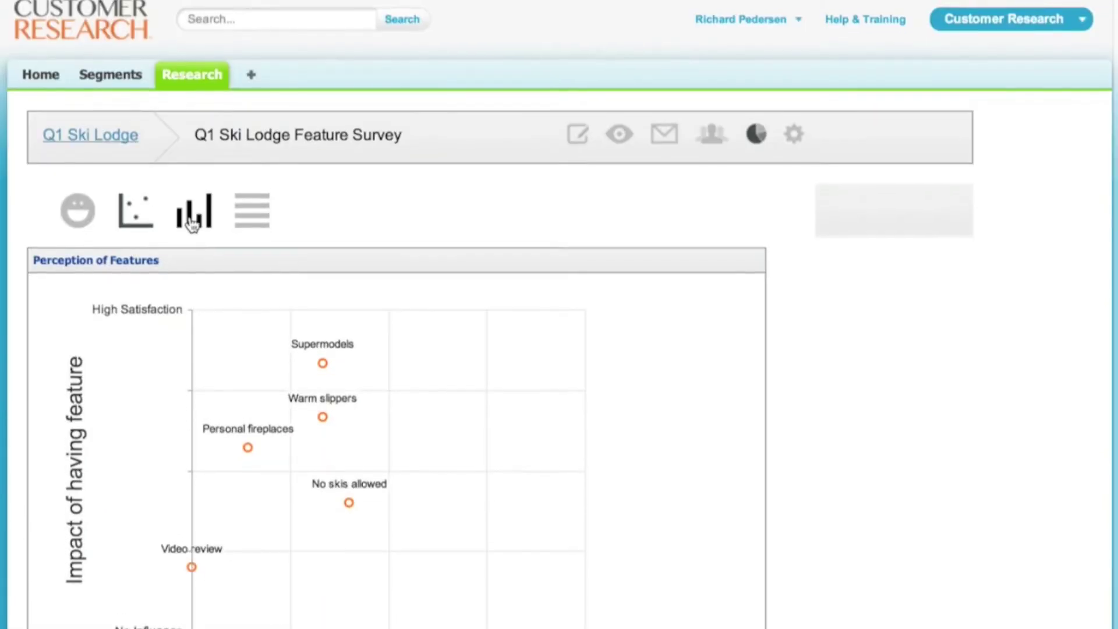
{"action": "left_click", "coordinate": [193, 168]}
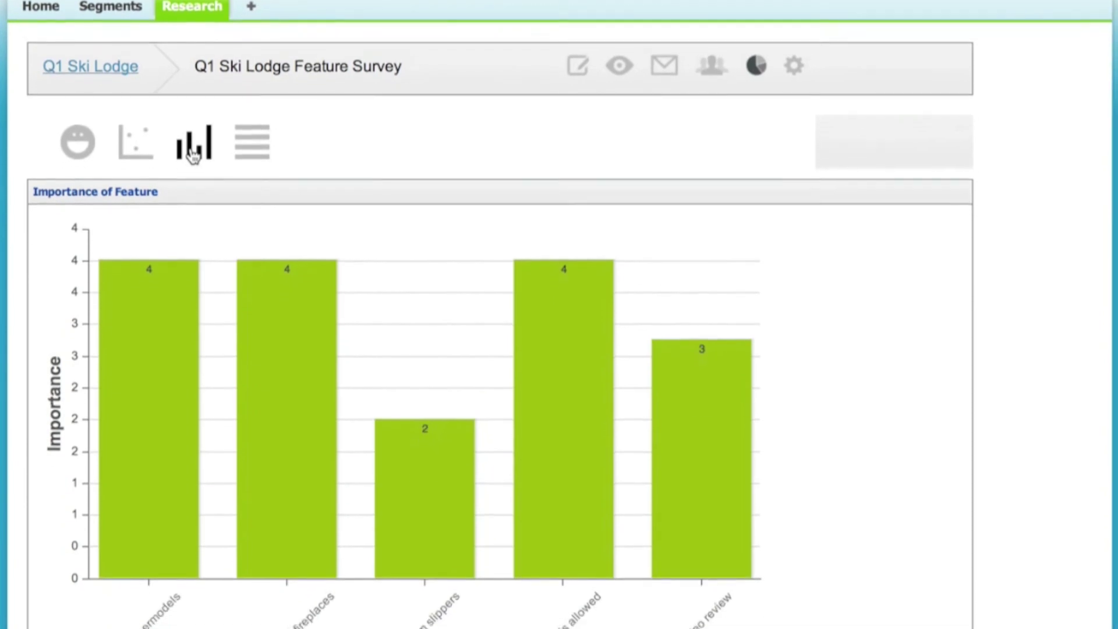